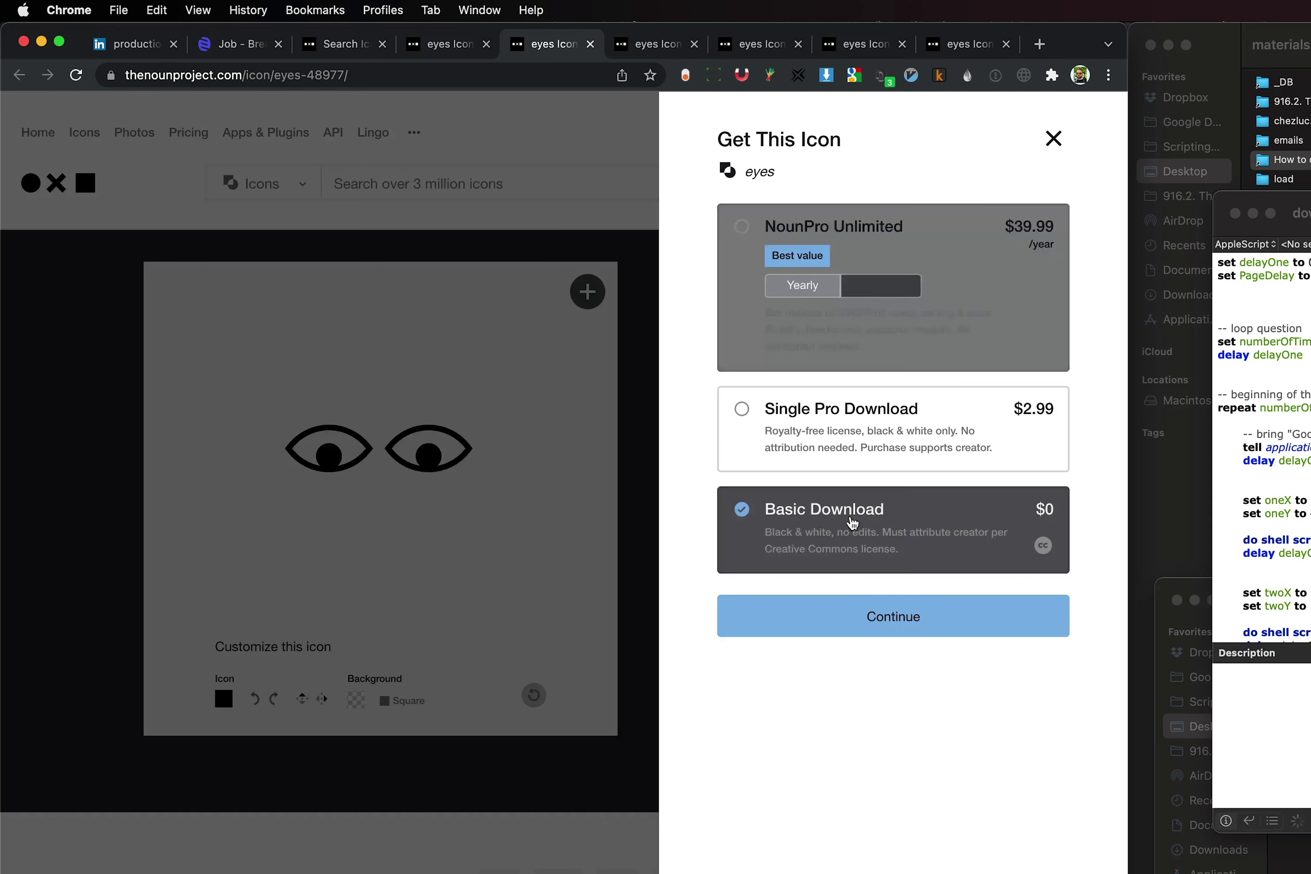
Download each Noun Project eyes icon as a free basic SVG, tab by tab.
left_click(811, 617)
left_click(931, 602)
left_click(930, 381)
left_click(852, 521)
left_click(893, 616)
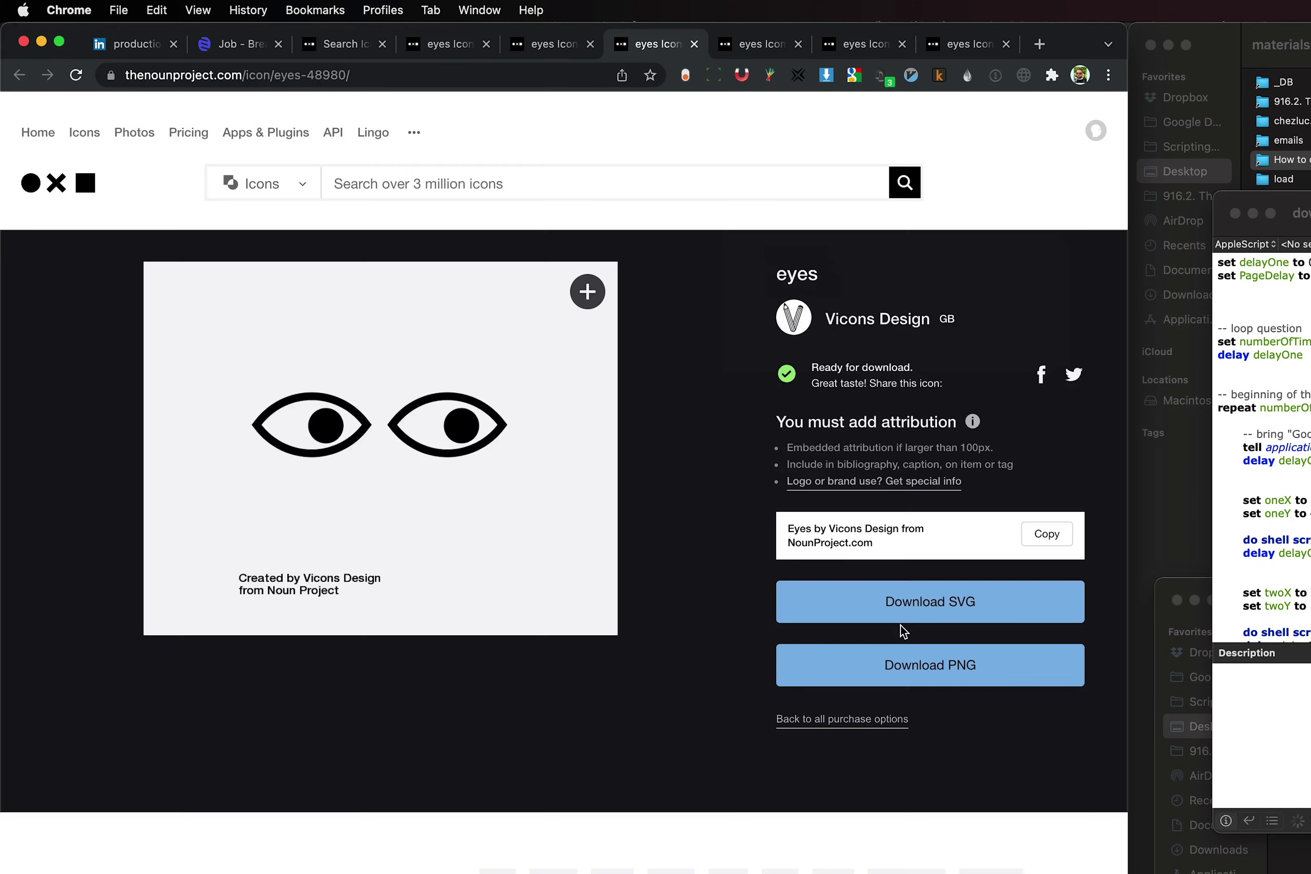
left_click(901, 600)
key("ctrl+Tab")
left_click(942, 389)
left_click(852, 521)
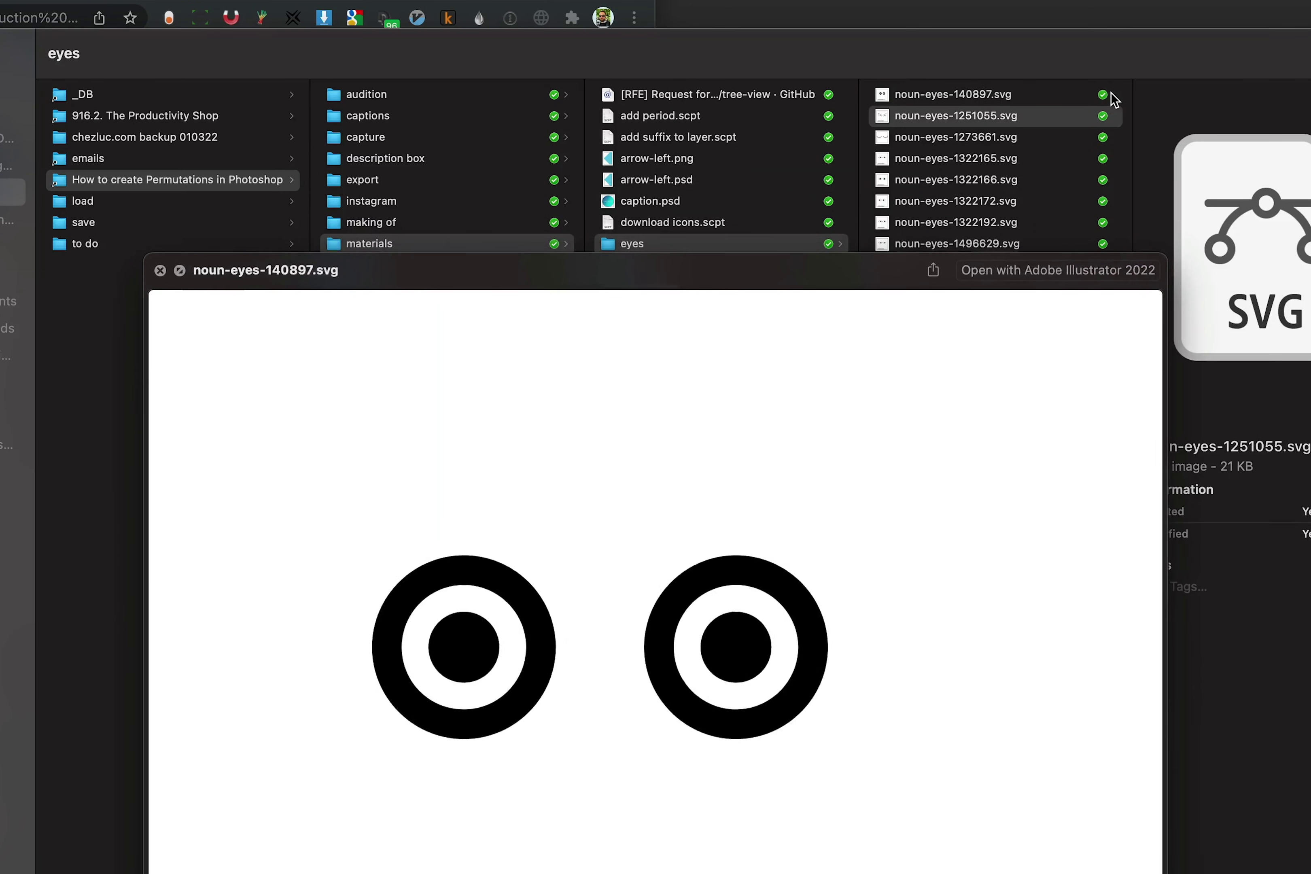
Preview the eyes SVGs in Quick Look, then browse the mouth and noses folders.
key("Down")
key("Down")
key("Down")
key("Down")
key("Down")
key("space")
key("Left")
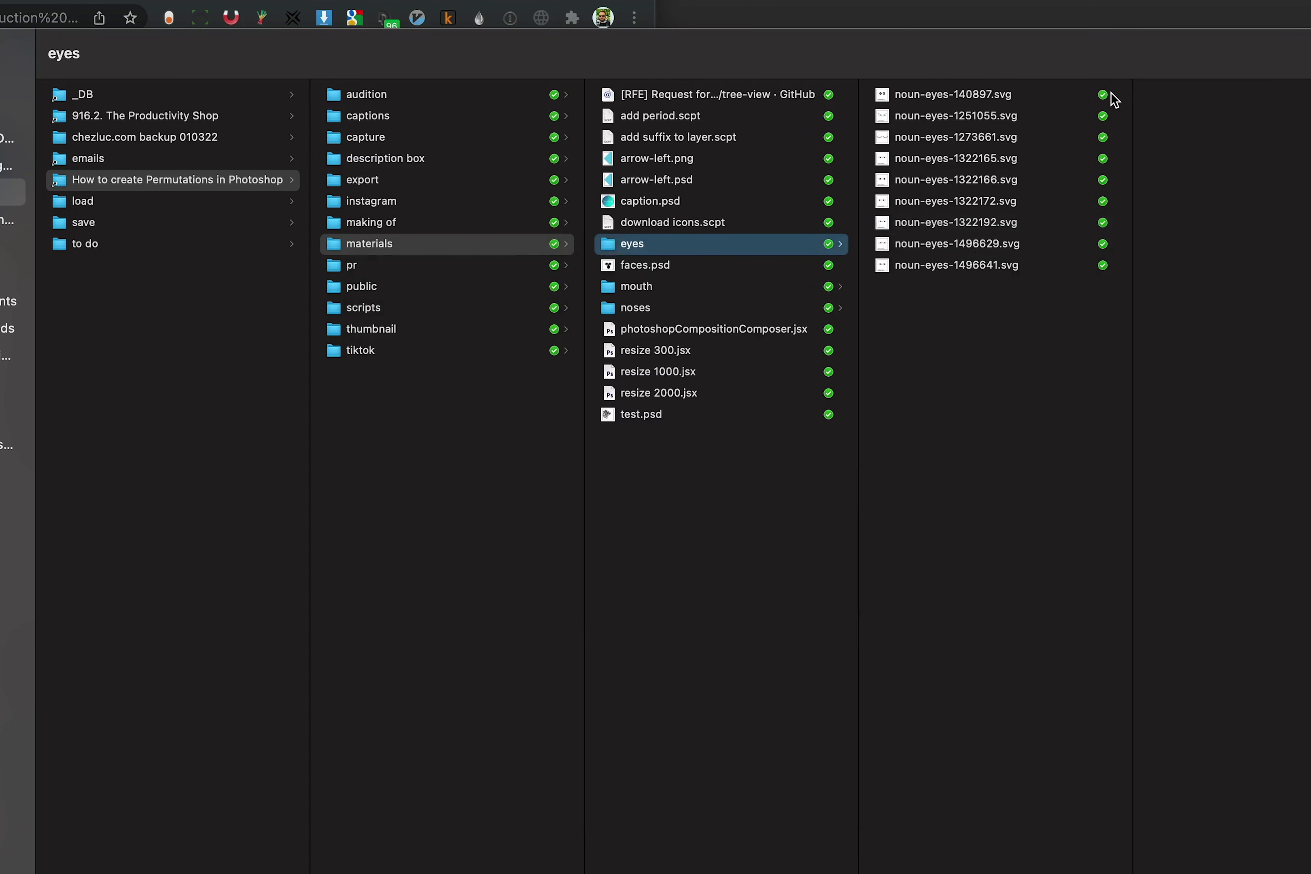
key("Down")
key("Down")
key("Right")
key("Down")
key("Left")
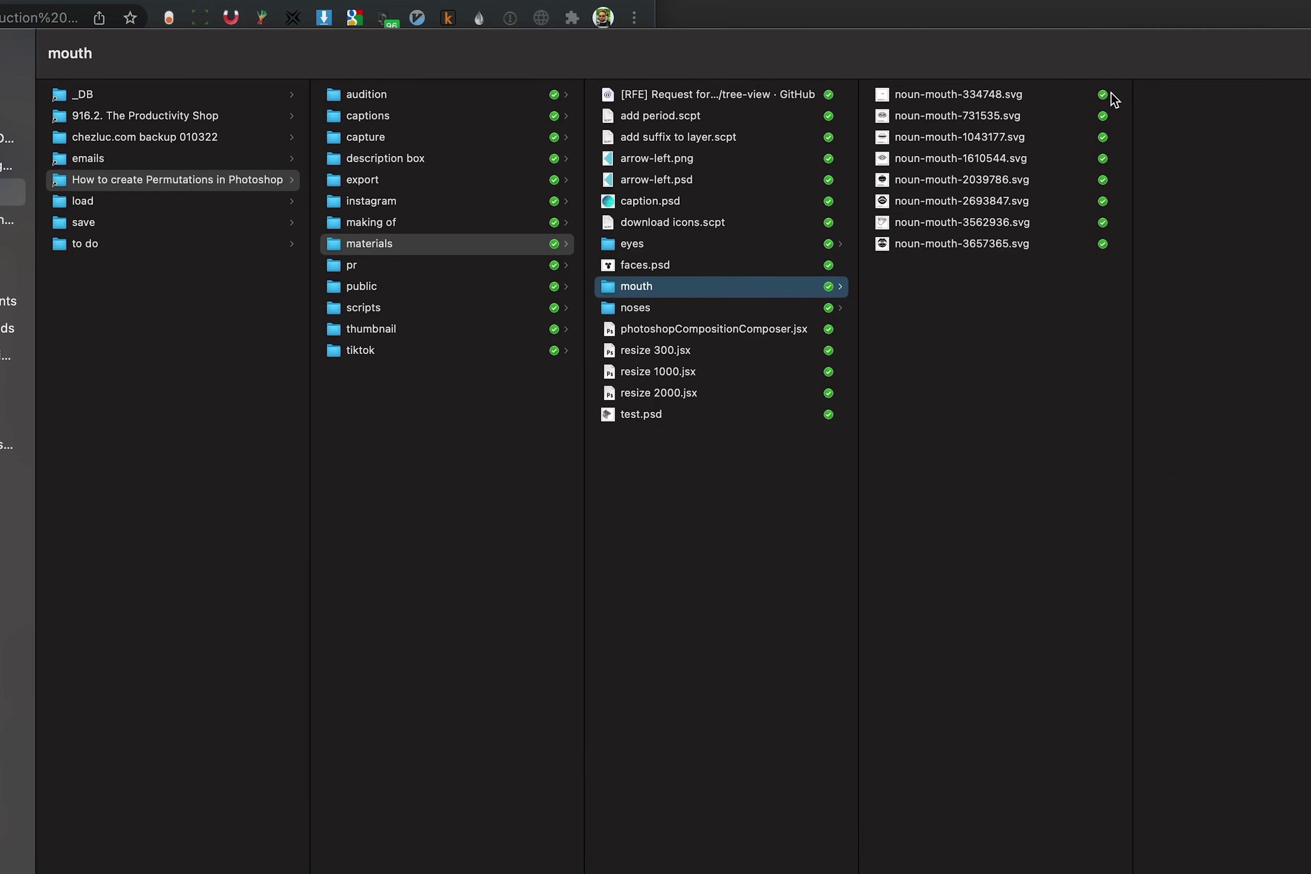
key("Down")
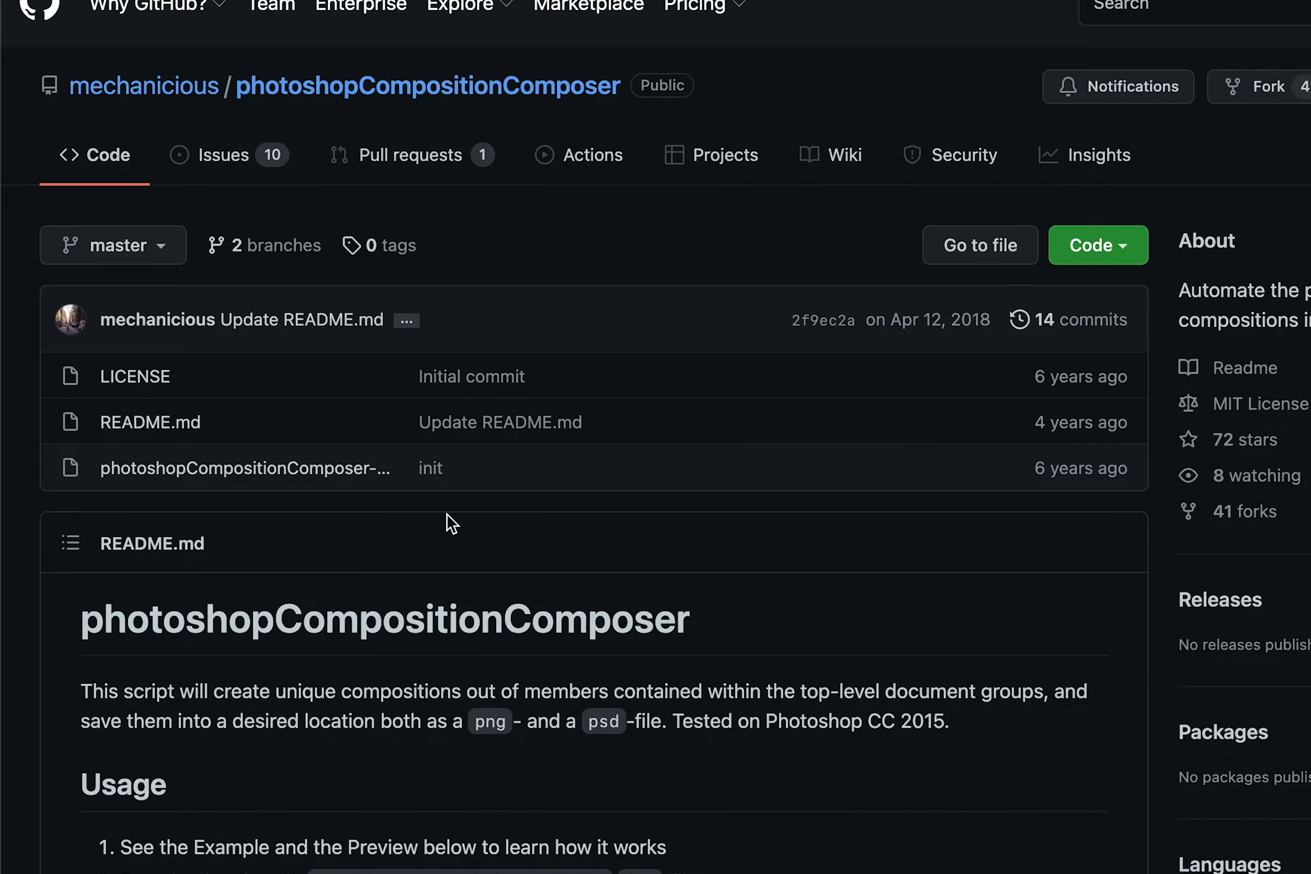
Scroll through the photoshopCompositionComposer README on GitHub.
scroll(448, 524, "down", 2)
scroll(255, 96, "up", 1)
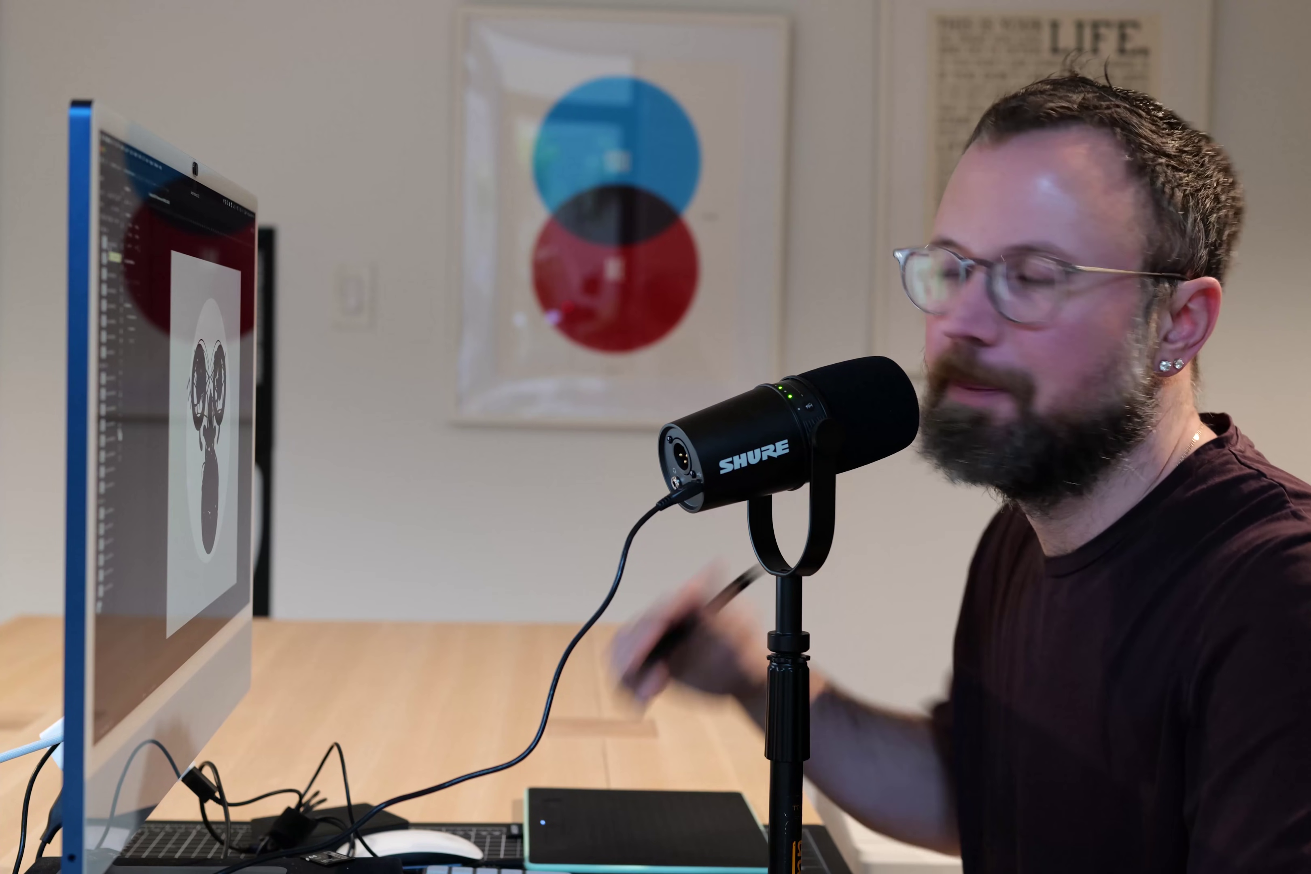
Select all nose layers, isolate one nose, and run the resize 300.jsx script.
left_click(186, 369, "shift")
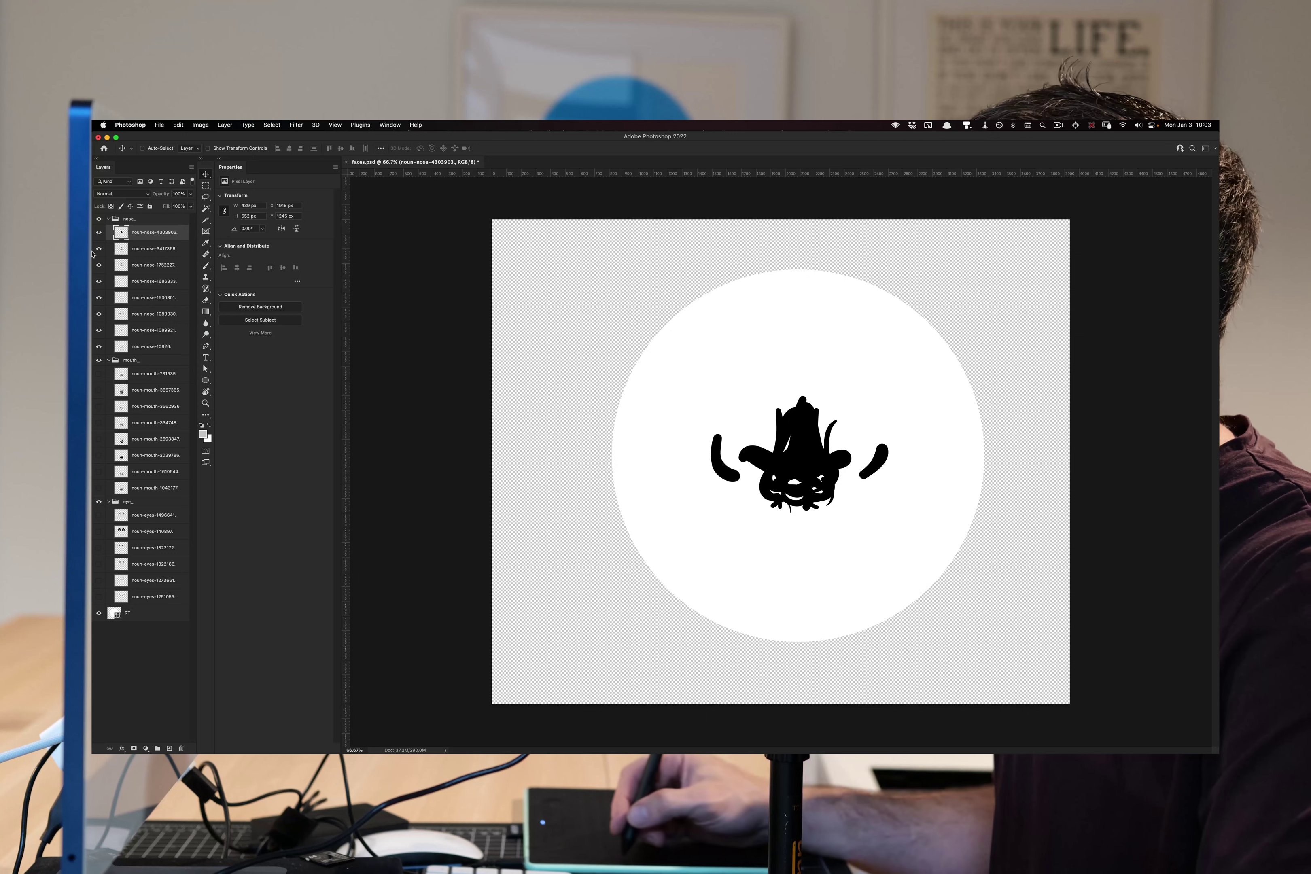
left_click(102, 333)
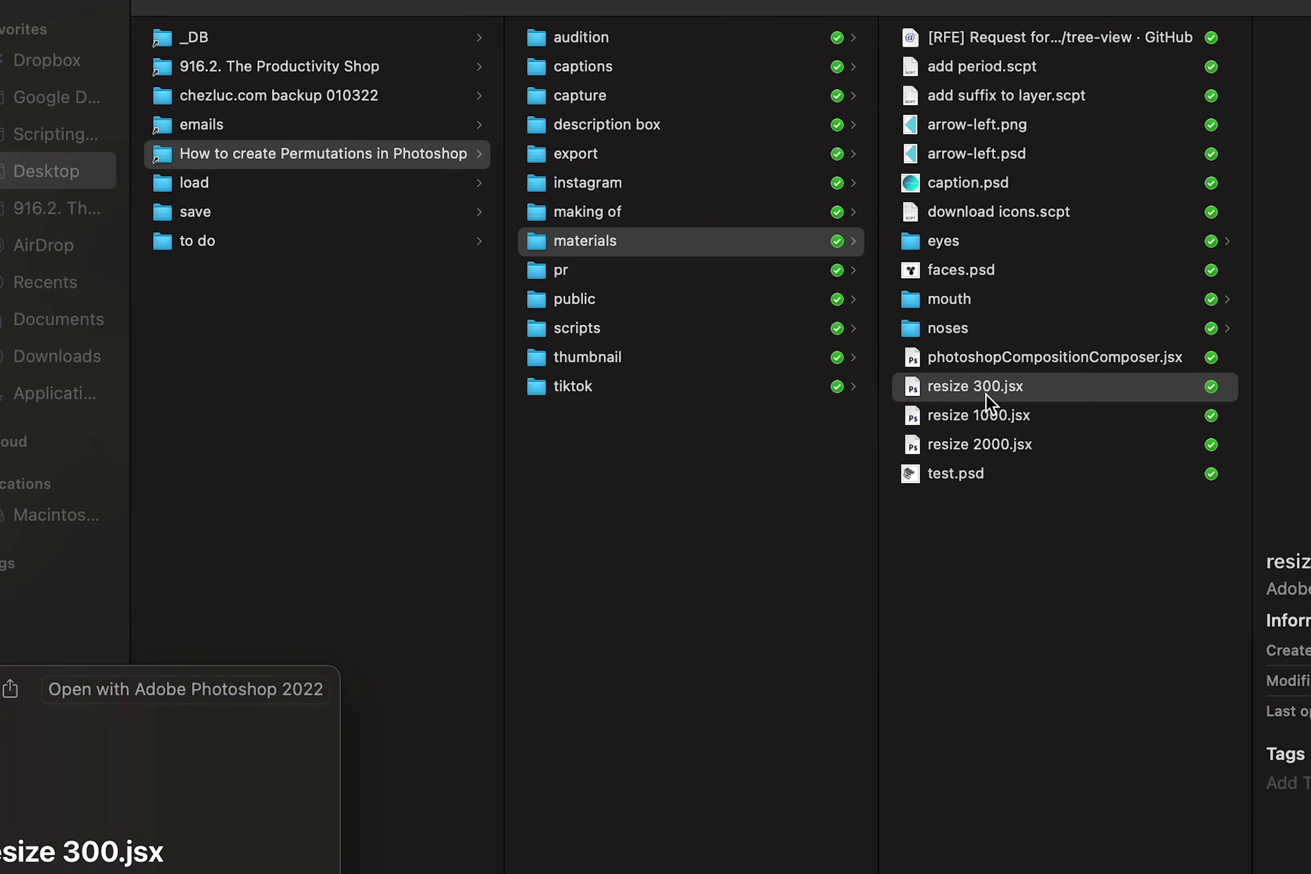
double_click(980, 397)
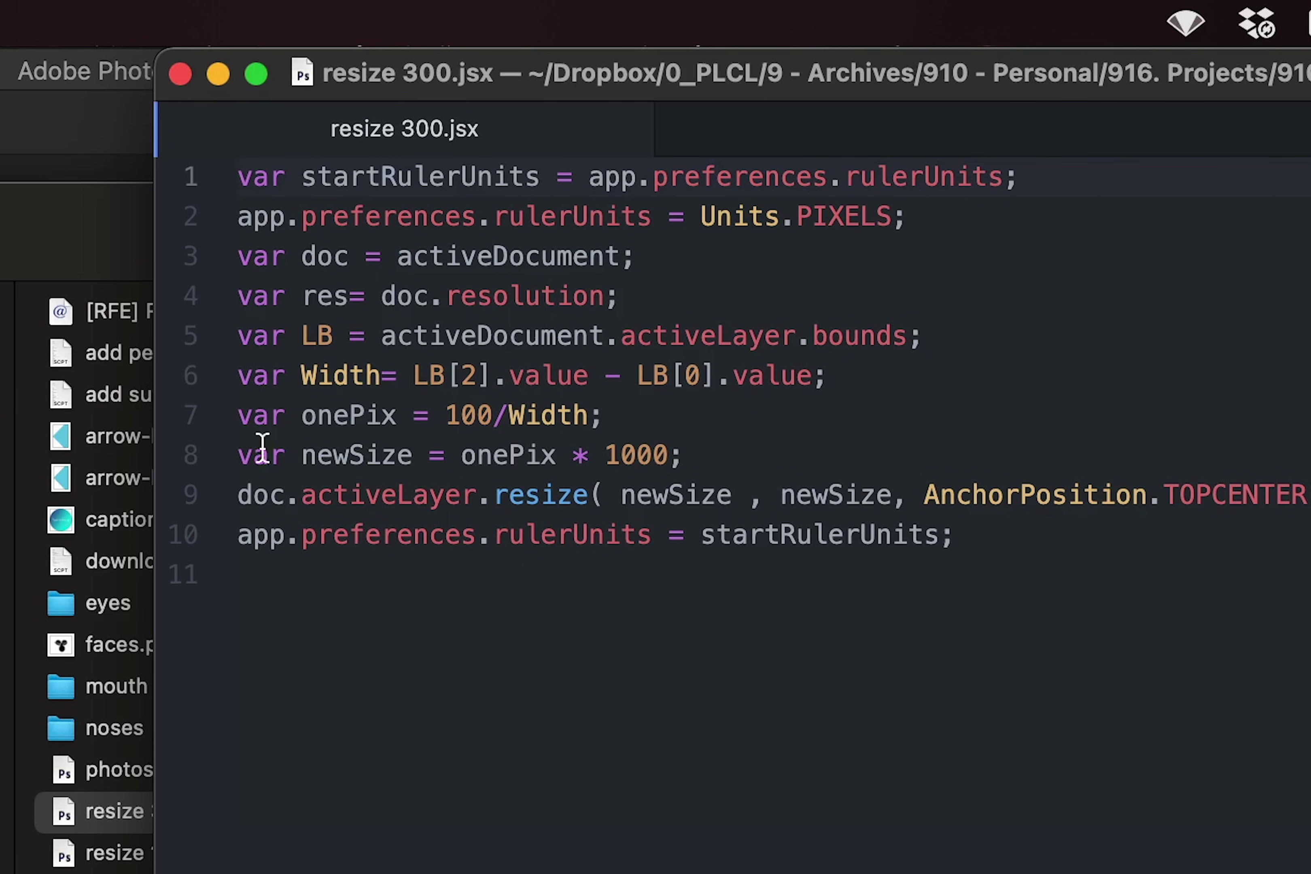
Highlight line 8 of resize 300.jsx, the newSize calculation.
left_click_drag(263, 448, 783, 458)
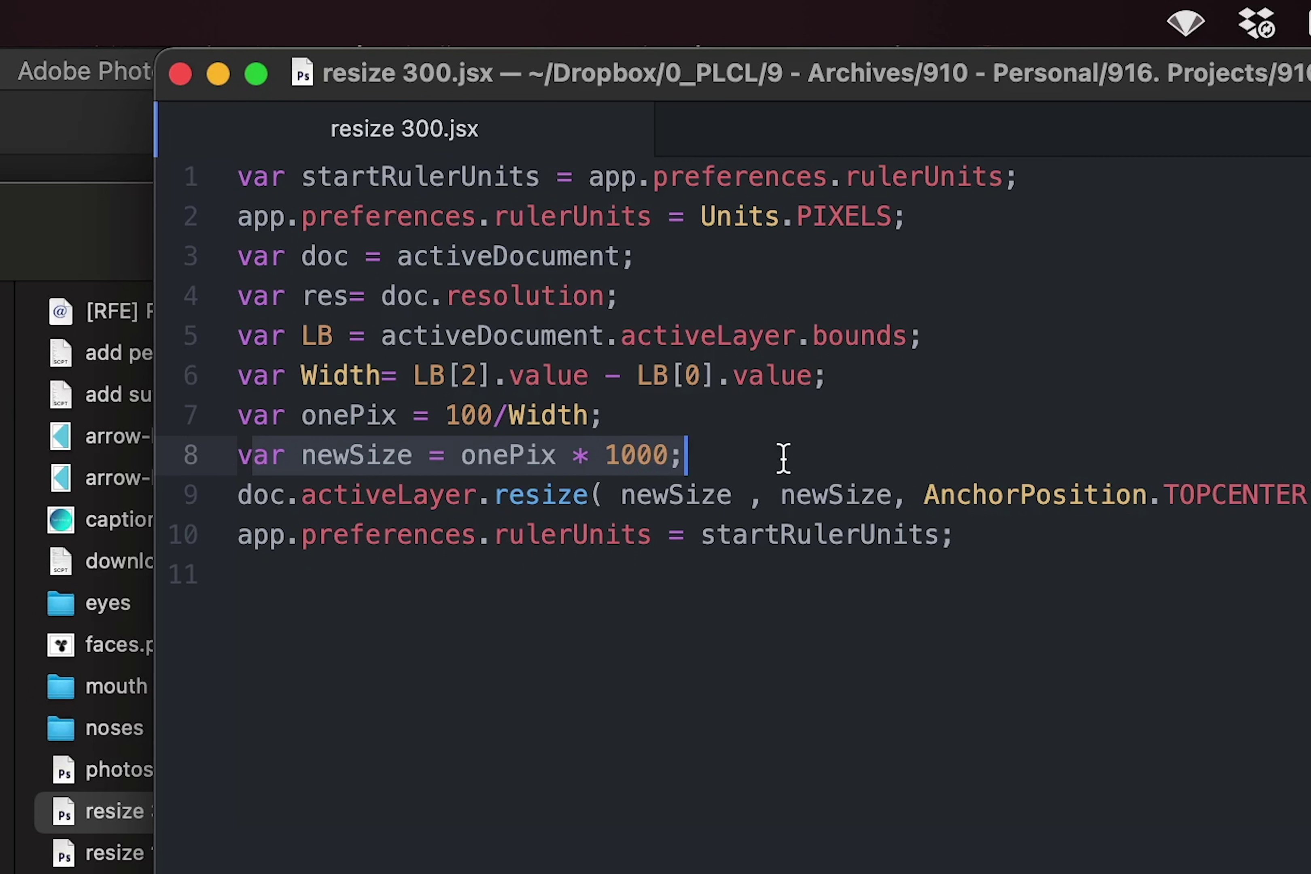
key("Up")
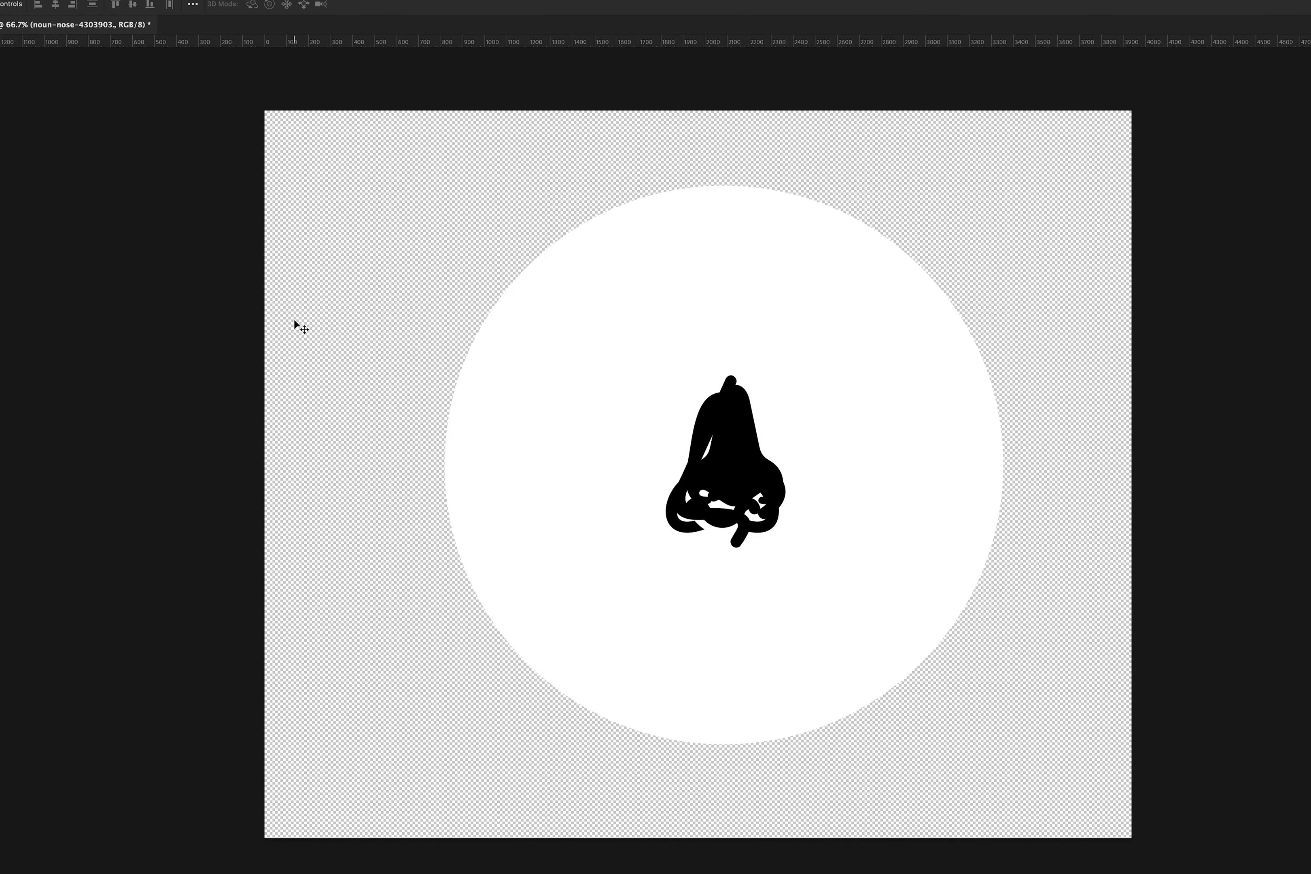
Glance at the resize script, then bring faces.psd in Photoshop back to front.
key("super+Tab")
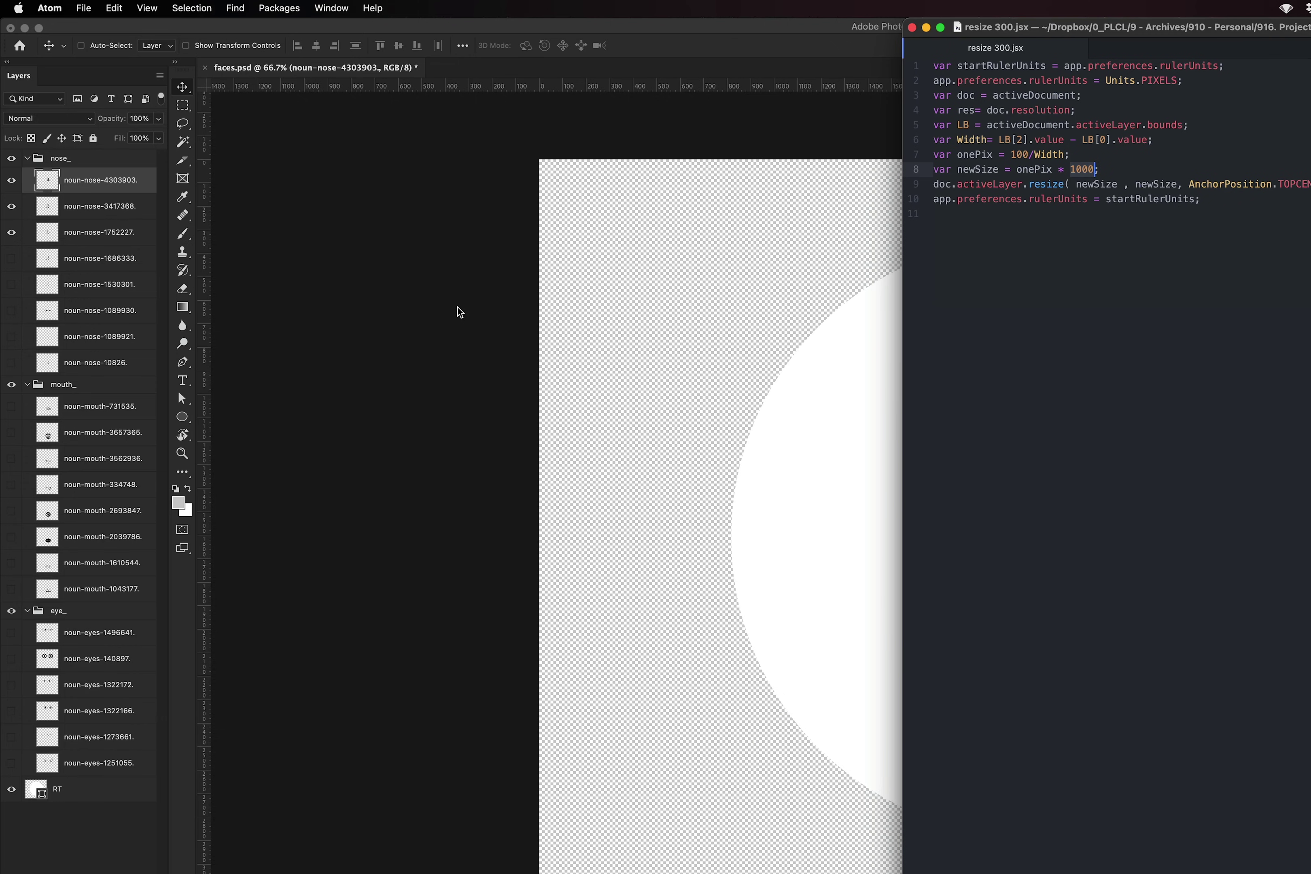
left_click(460, 312)
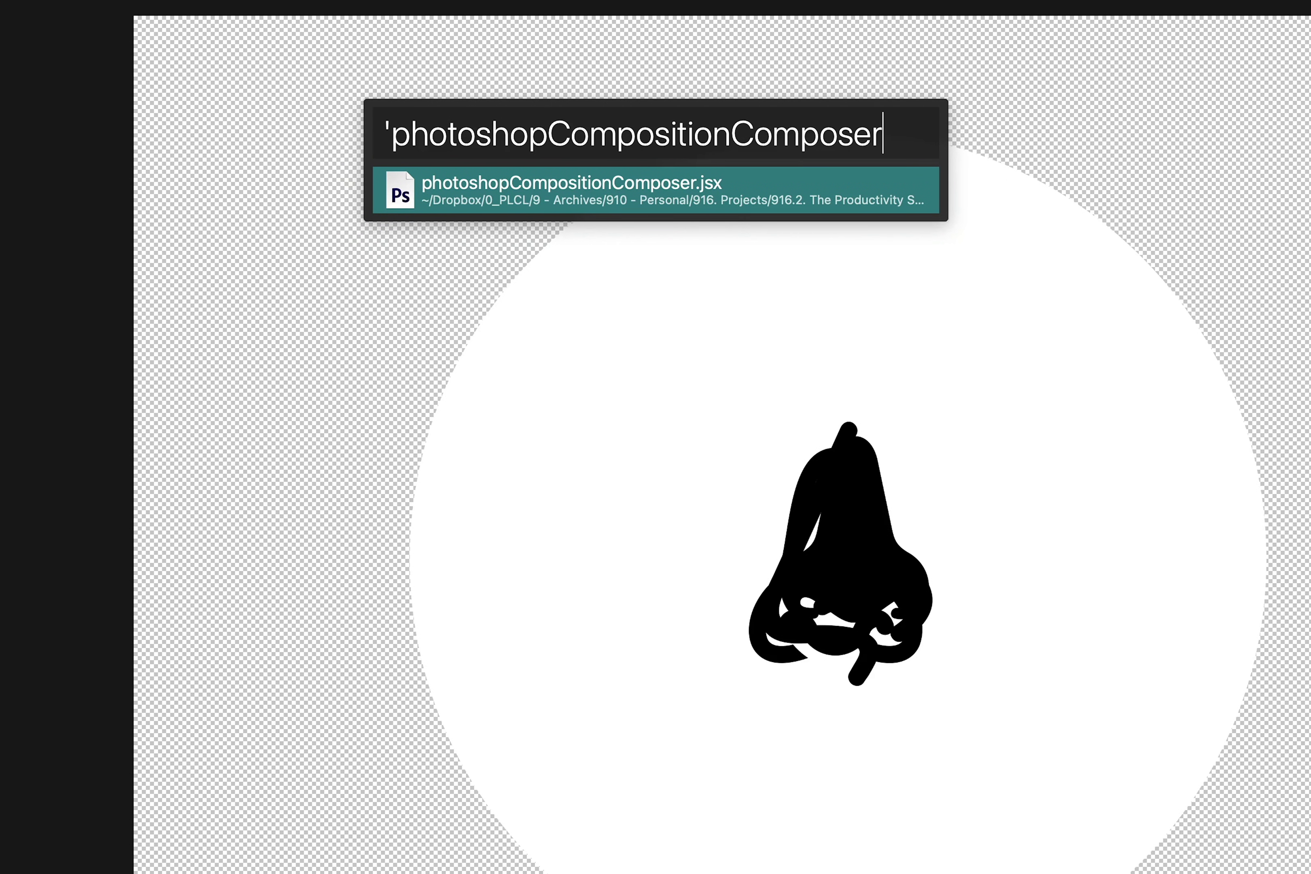
Run photoshopCompositionComposer.jsx from the launcher.
key("Return")
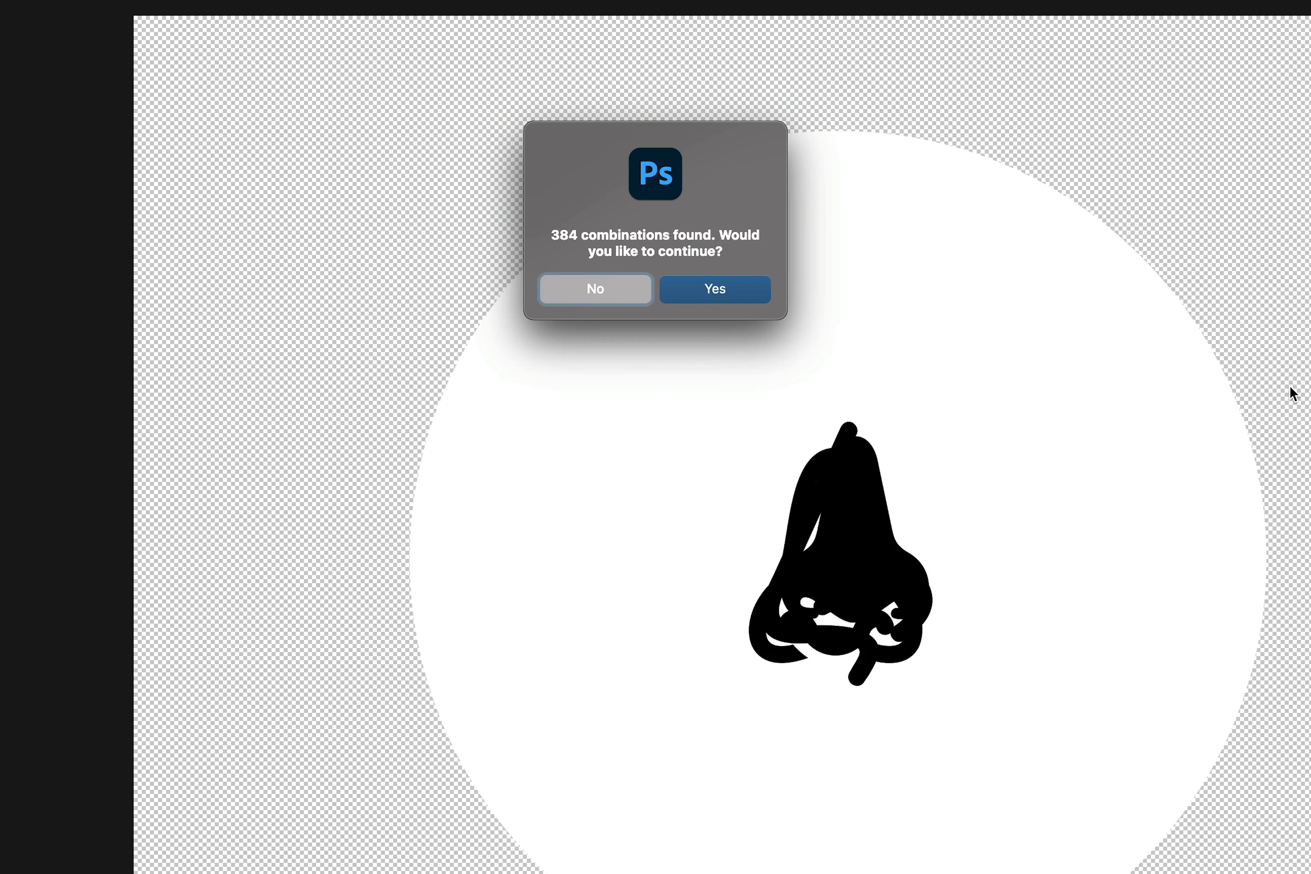
Approve all 384 combinations and export them into a new Desktop folder named combo.
left_click(759, 299)
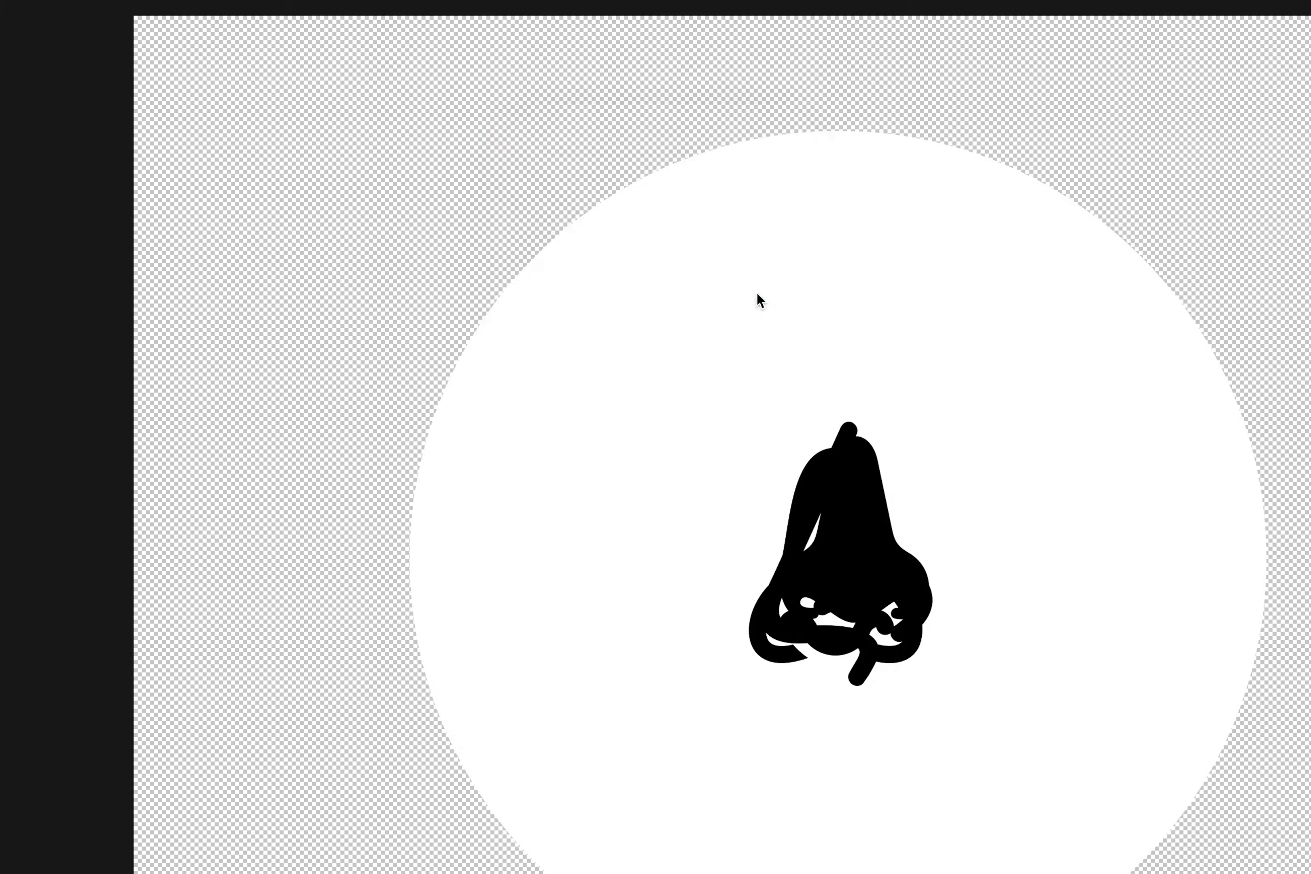
type("combo")
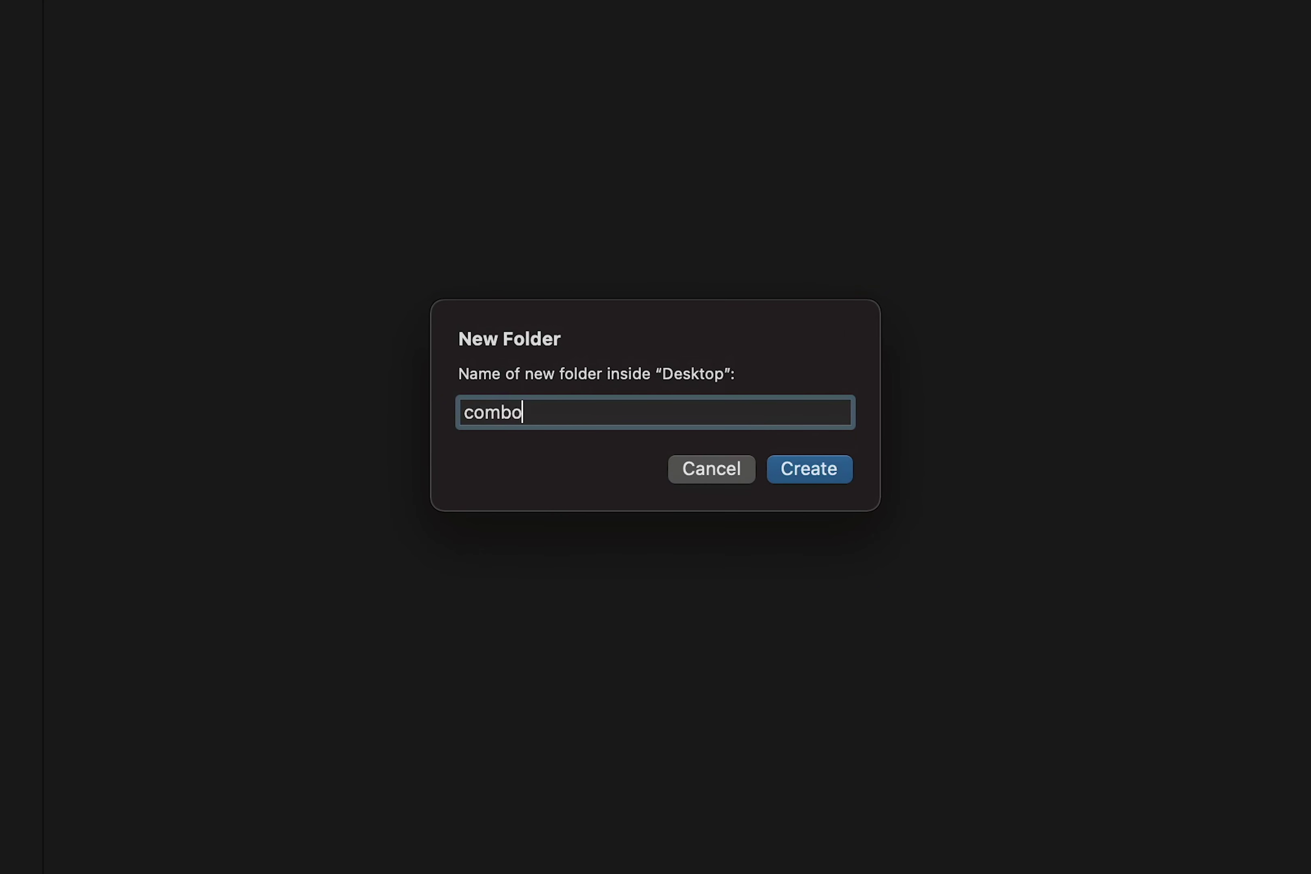
key("Return")
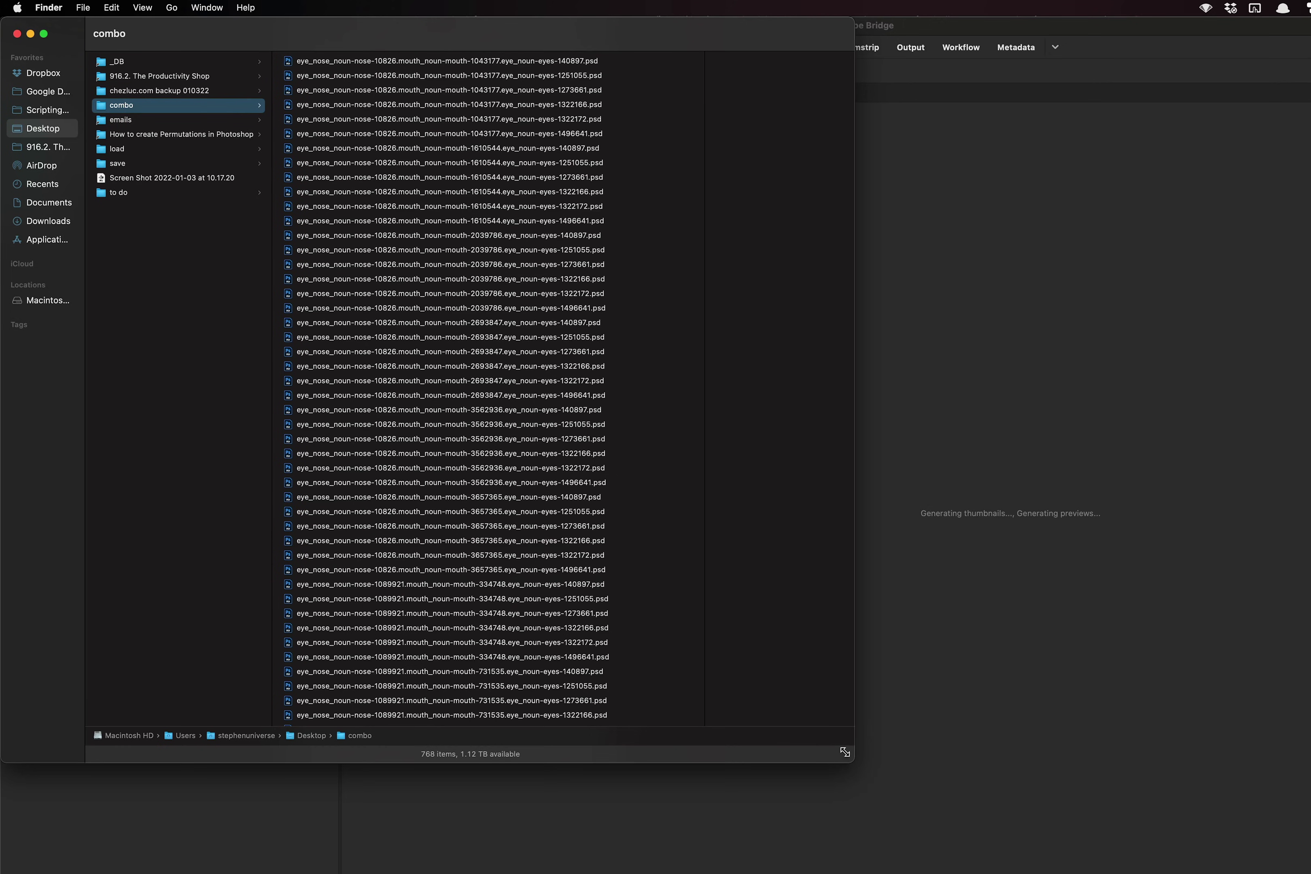
Shrink the Finder window and screenshot the combo folder's 768 items count.
left_click_drag(844, 752, 836, 498)
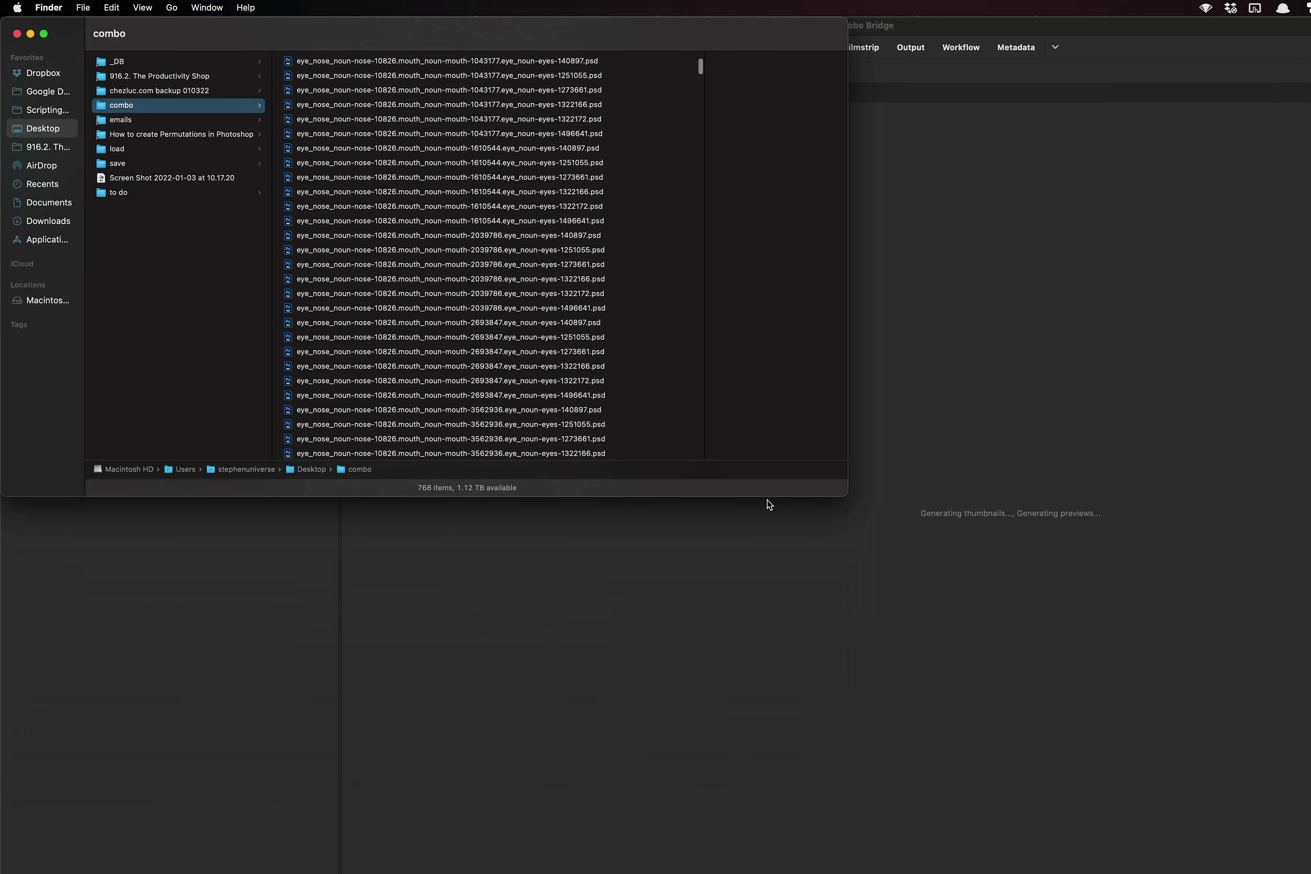
left_click_drag(396, 474, 574, 516)
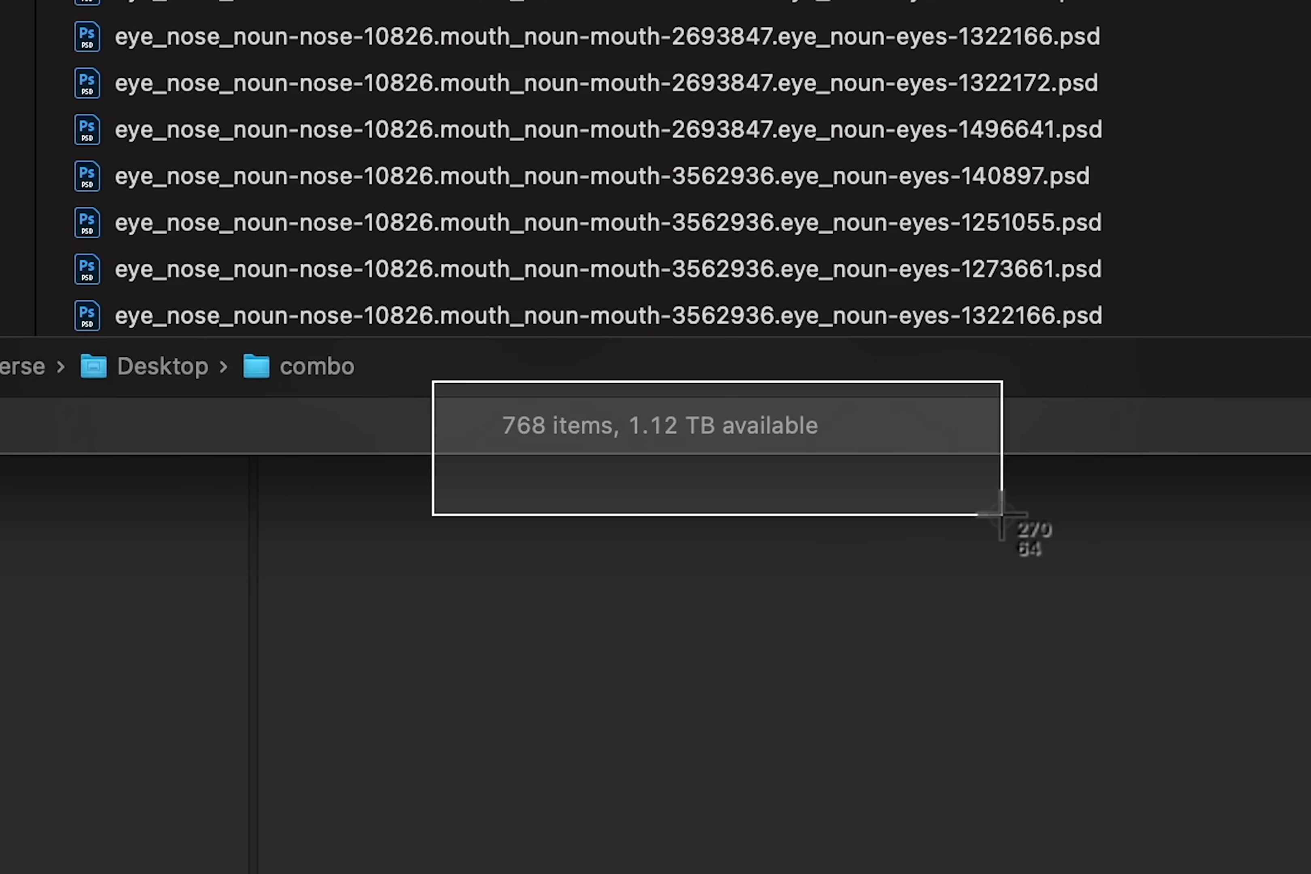
left_click_drag(1001, 515, 1002, 512)
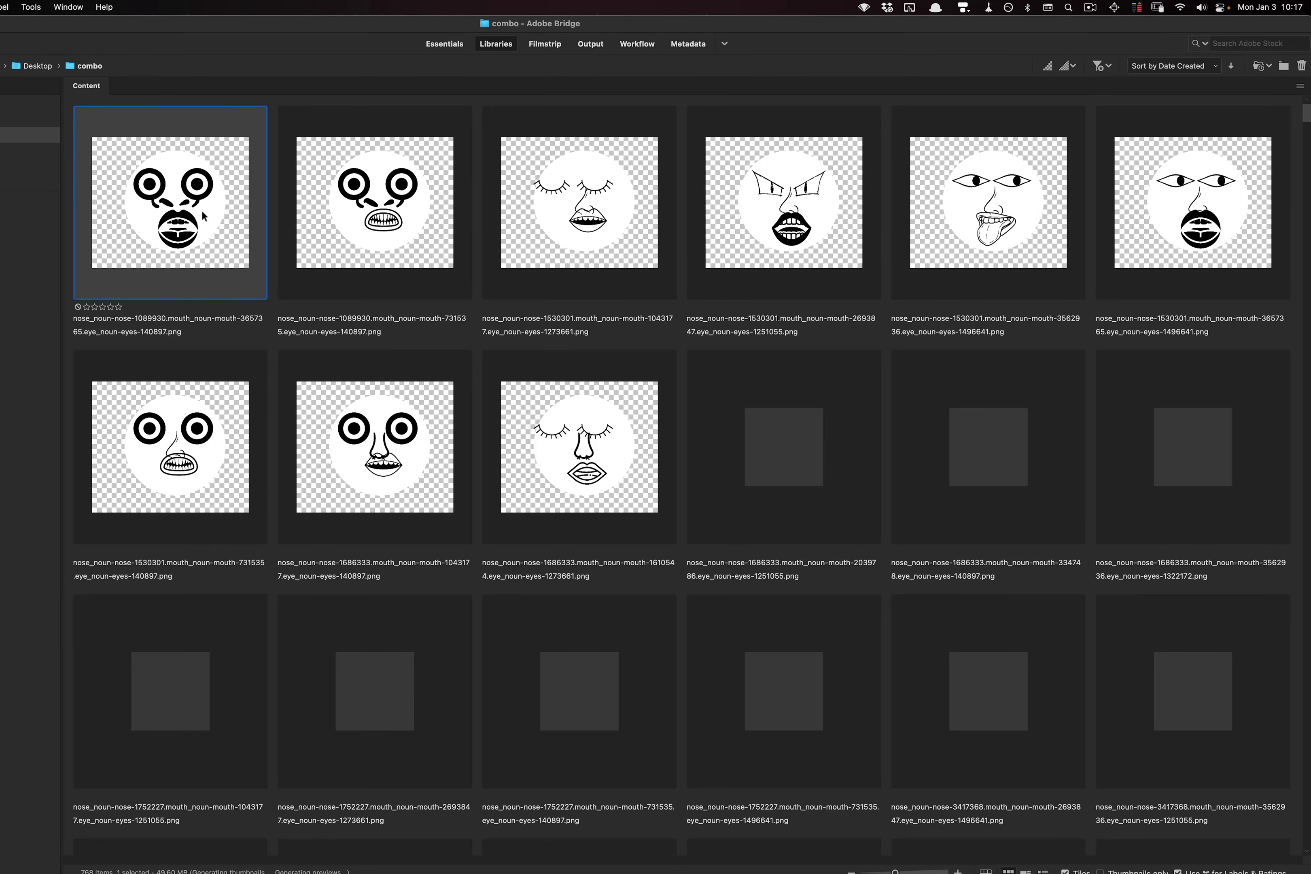
scroll(201, 208, "down", 5)
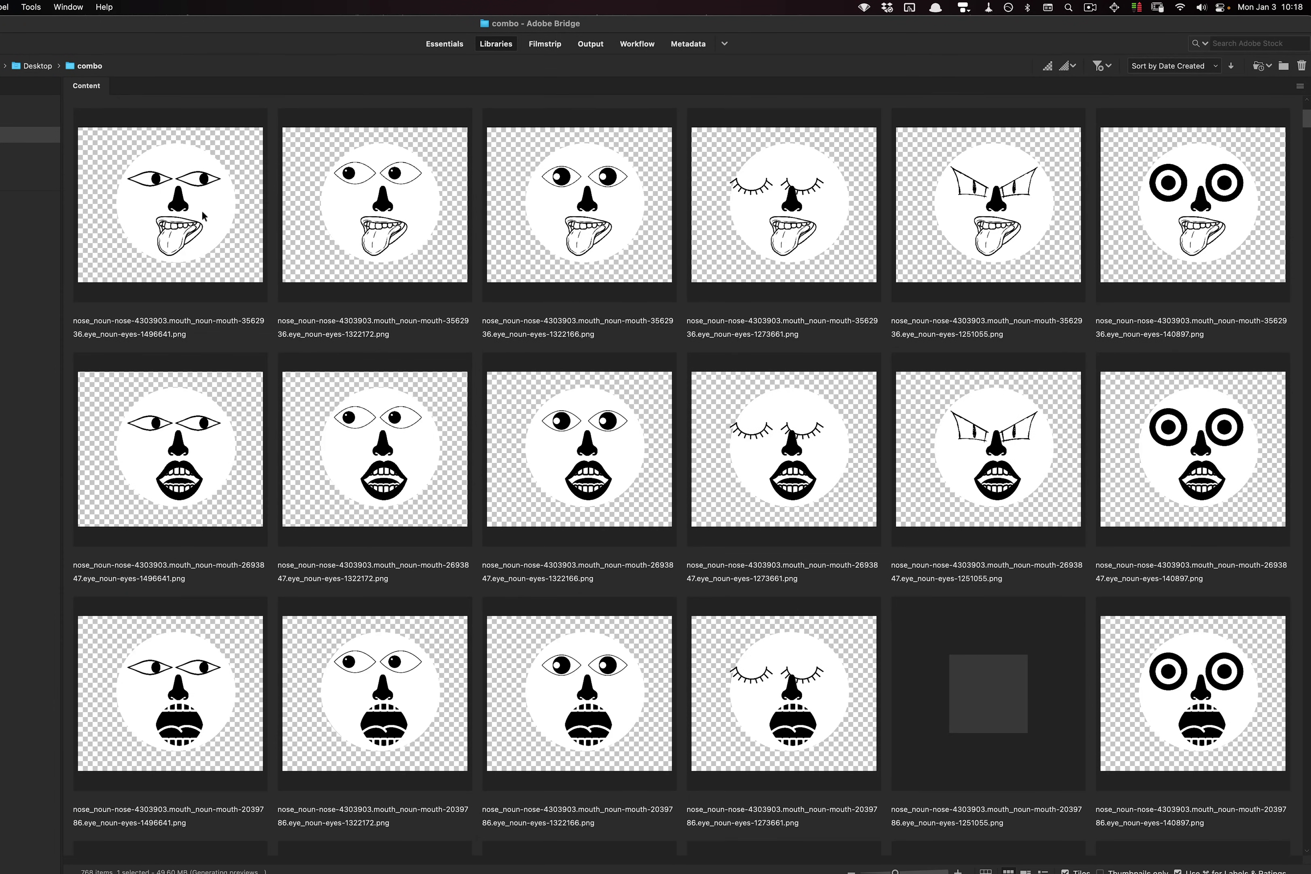